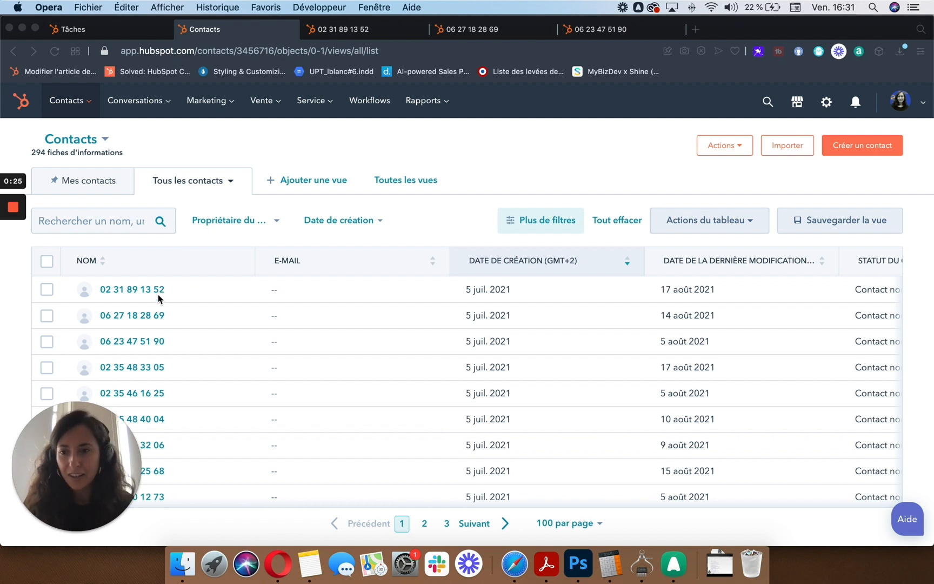
- View the call options on the first two open contact records and close all three contact pages
left_click(363, 32)
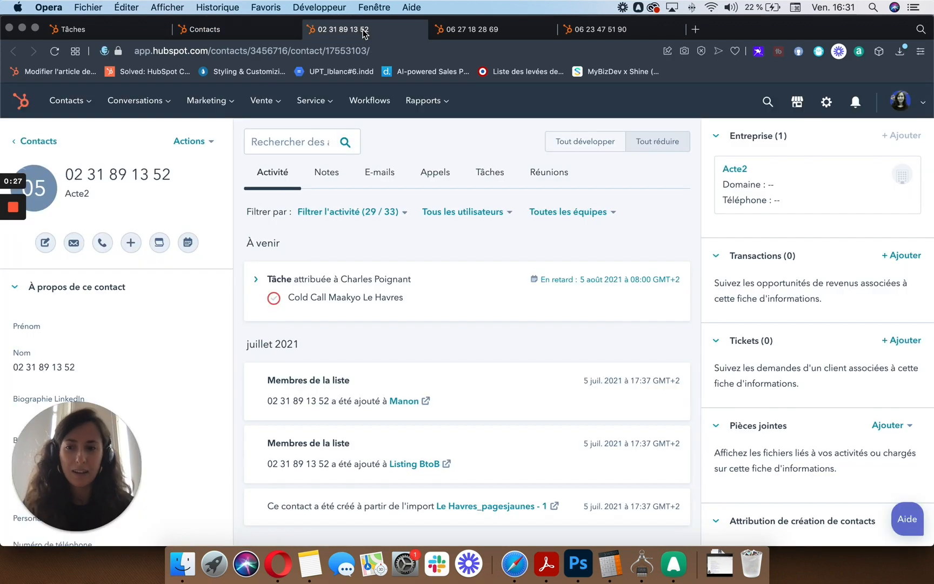
left_click(103, 243)
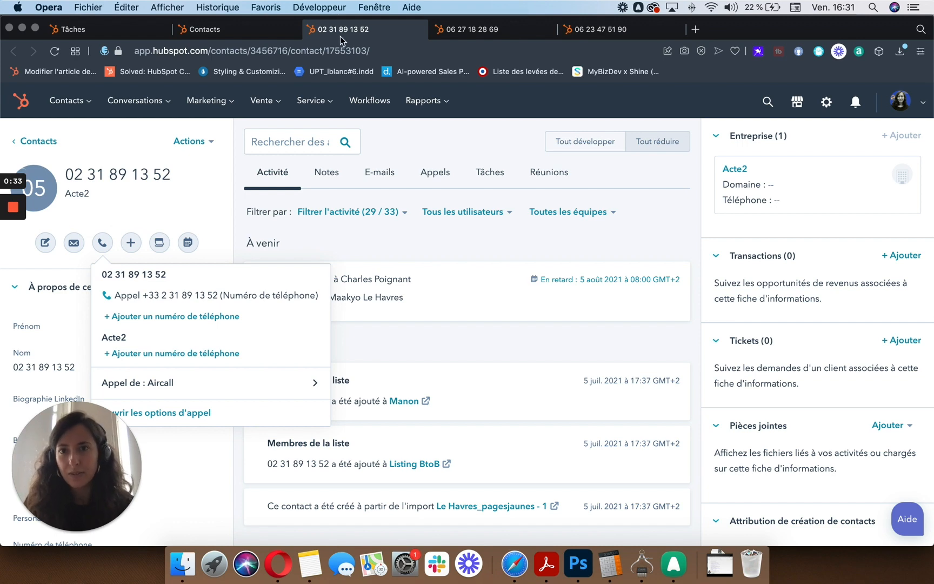
left_click(311, 30)
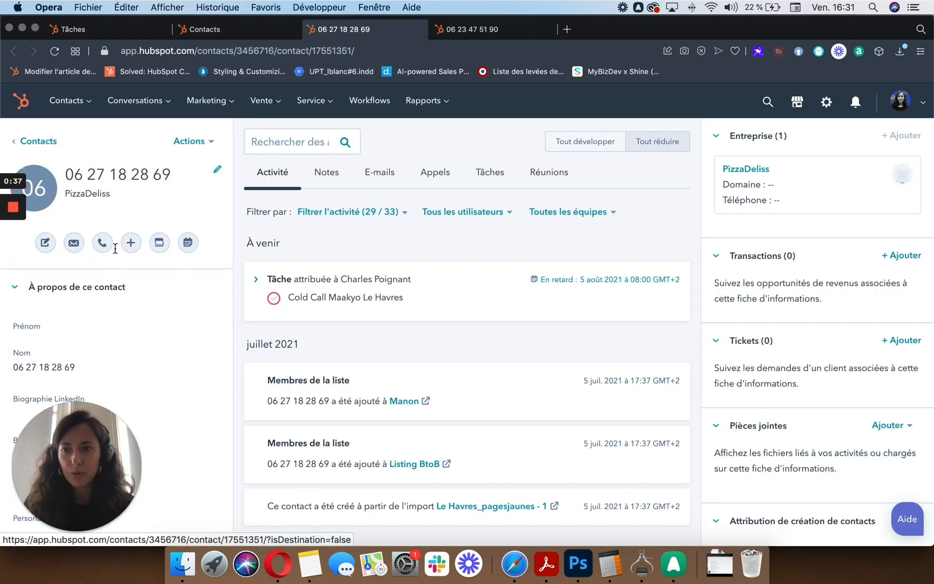
left_click(112, 246)
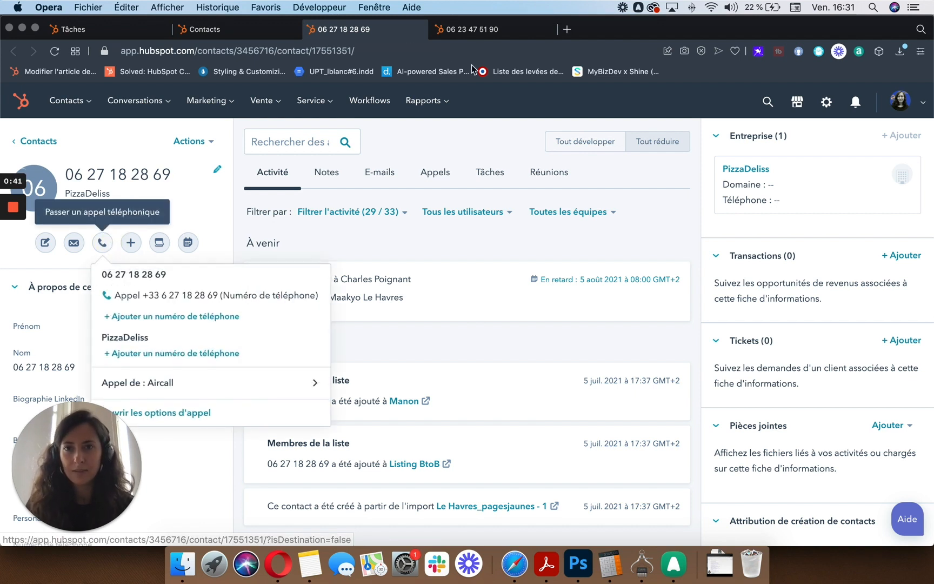
left_click(311, 29)
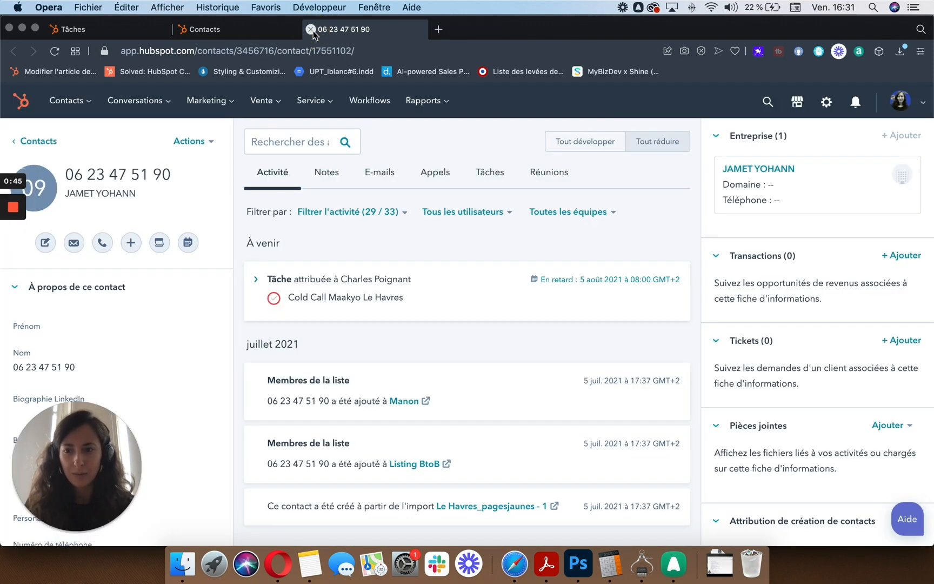
left_click(311, 29)
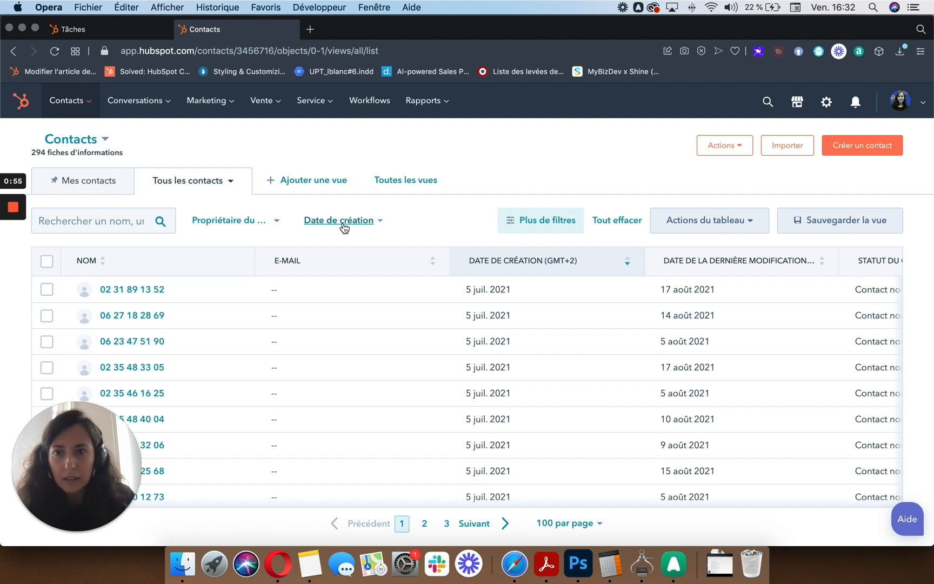
- Go to the tasks page and look through the users available for a new task queue, cancelling the queue form
left_click(277, 107)
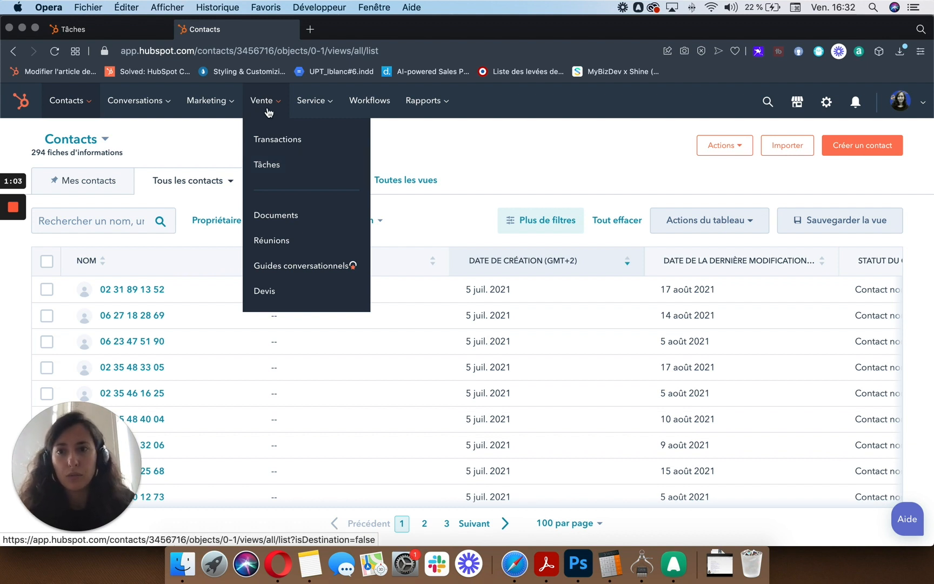
left_click(120, 28)
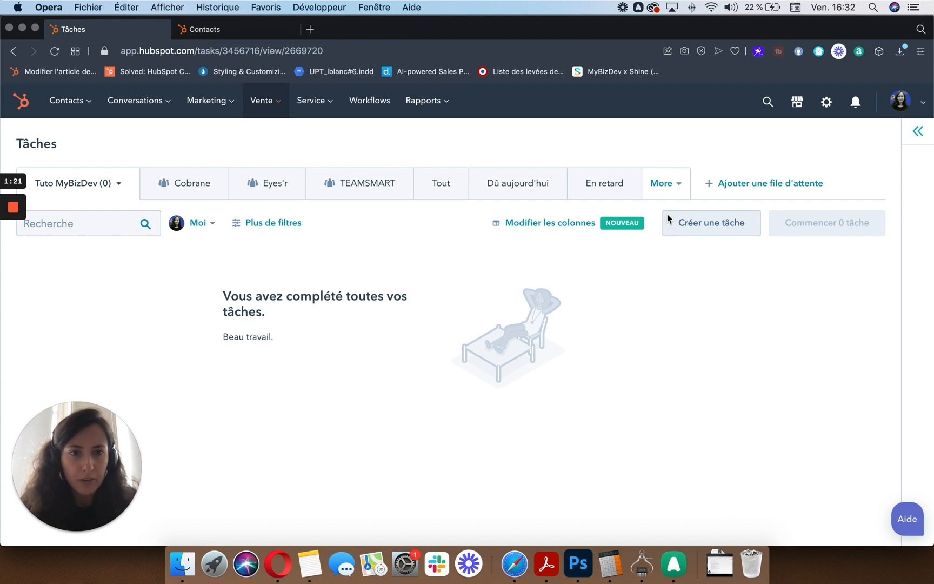
left_click(747, 189)
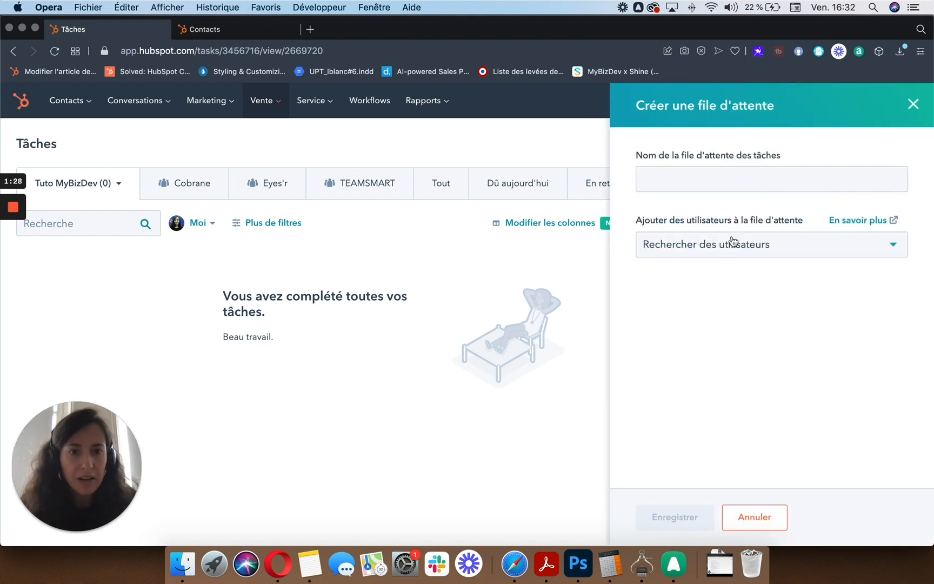
left_click(731, 238)
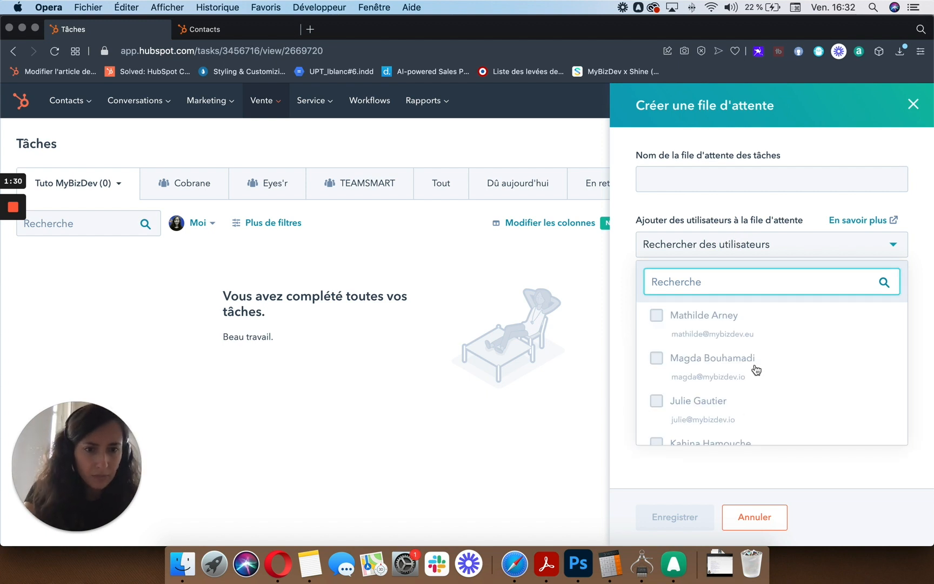
scroll(755, 370, "down", 1)
scroll(755, 370, "down", 6)
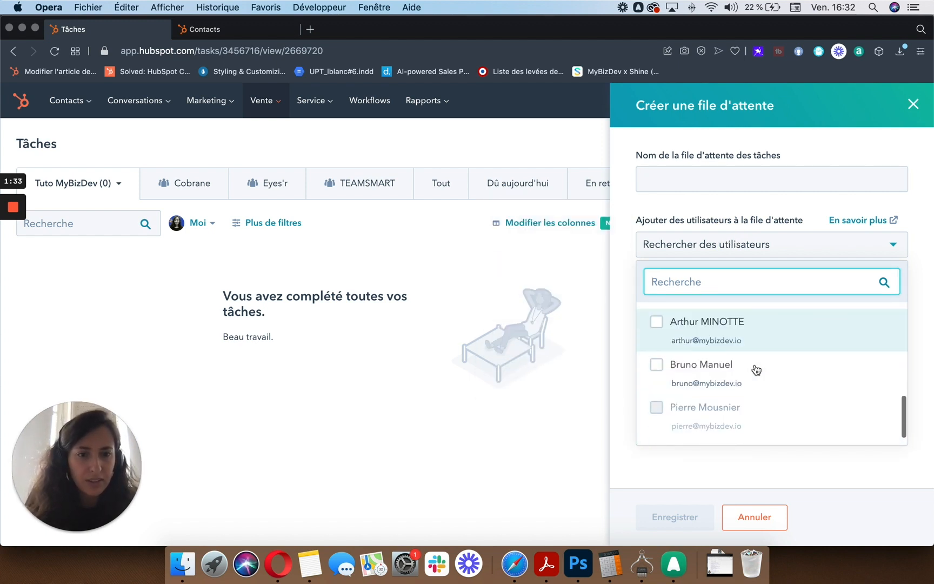
mouse_move(695, 402)
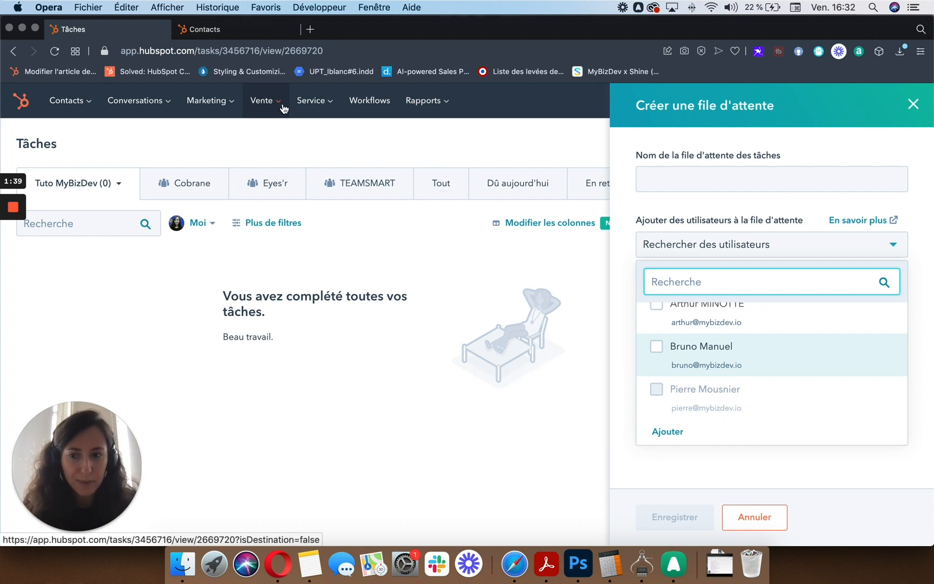
scroll(715, 355, "up", 5)
scroll(716, 357, "up", 1)
mouse_move(661, 412)
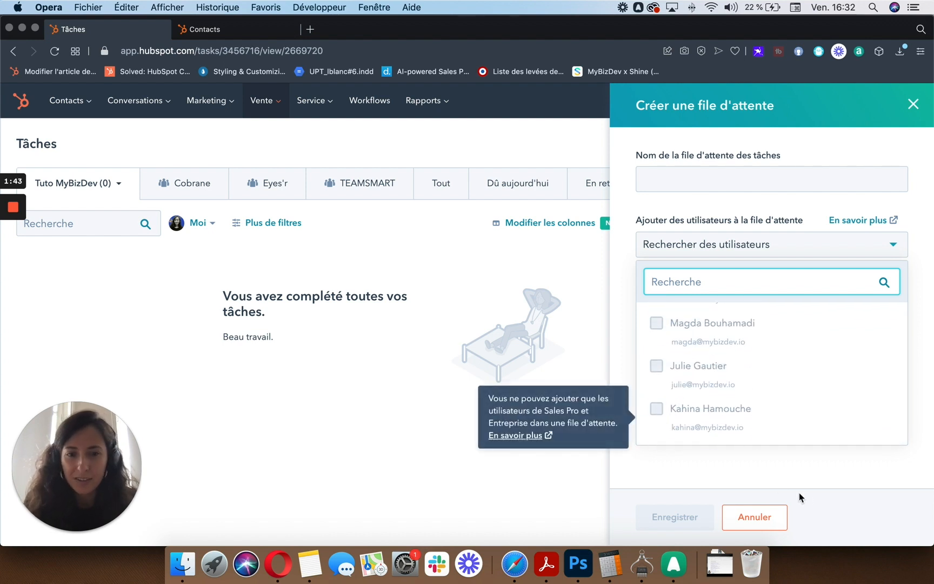
left_click(758, 518)
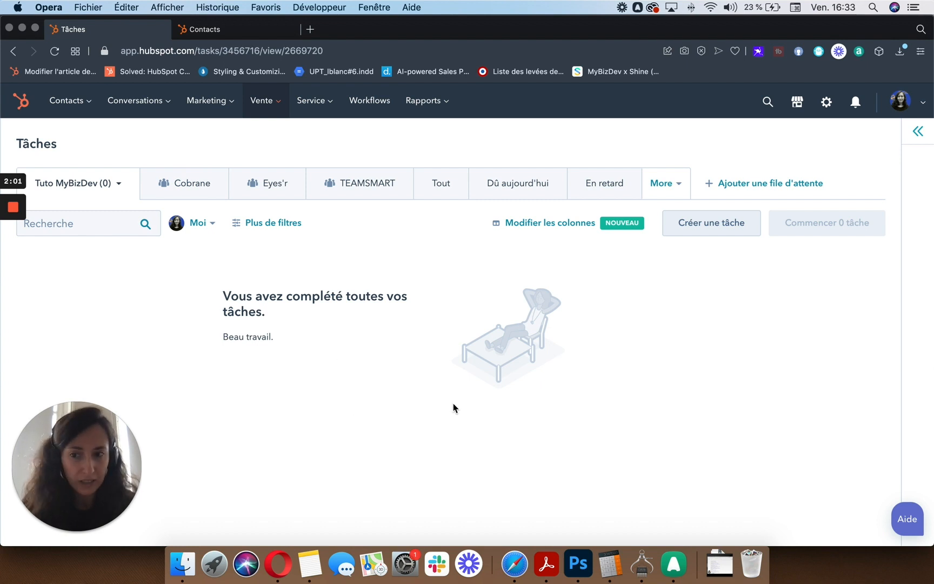
- View the record association options in the new task form and close the form without creating a task
left_click(709, 228)
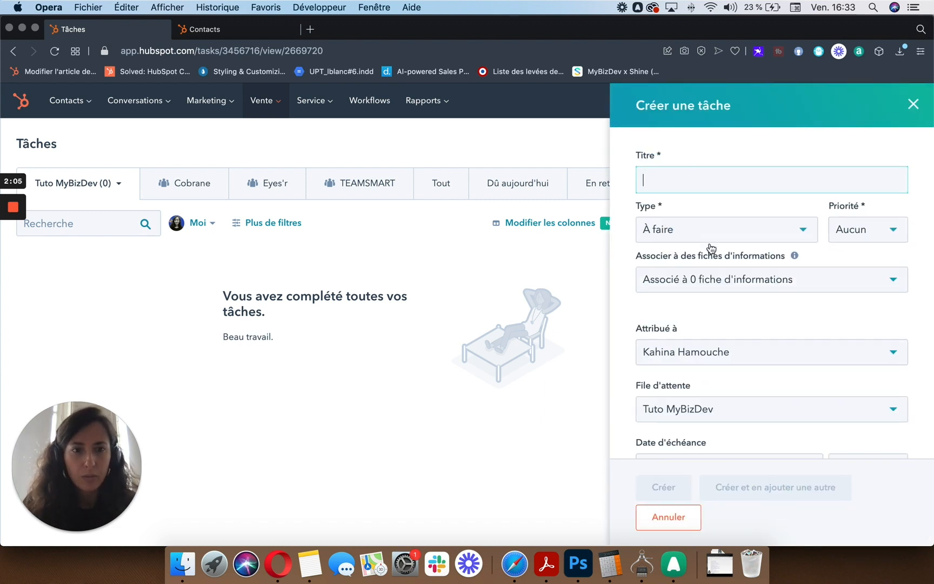
left_click(736, 291)
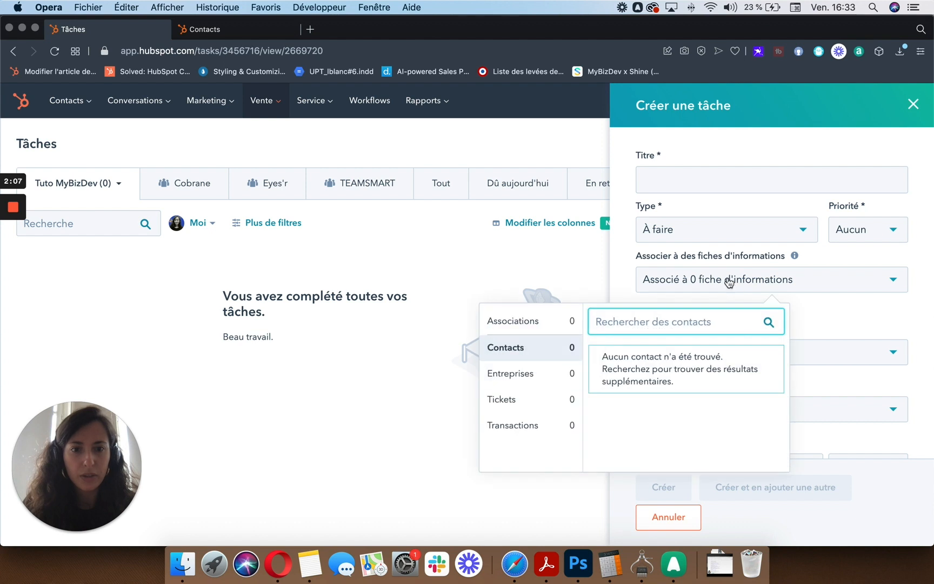
left_click(912, 104)
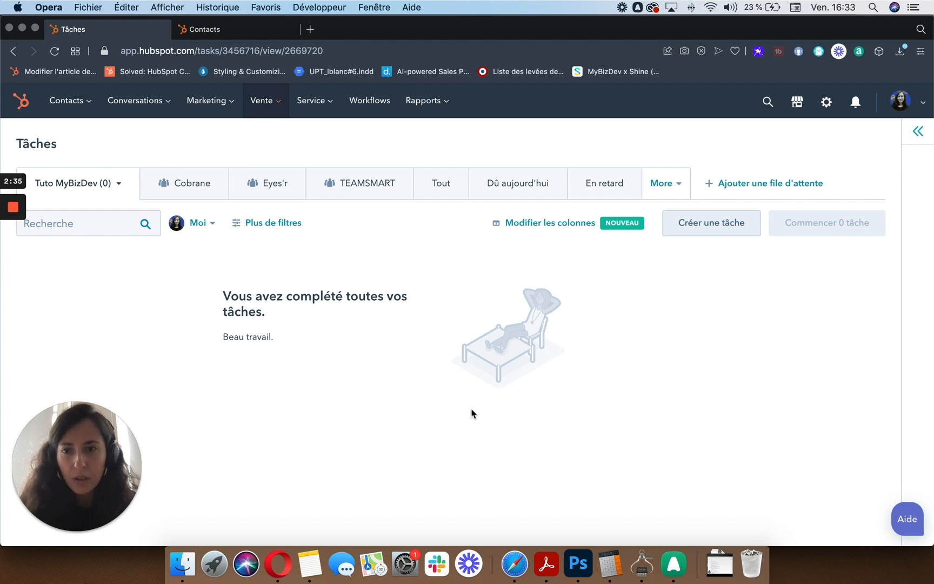
- Start working through the Cobrane queue's tasks and check the available call providers for the first contact
left_click(202, 198)
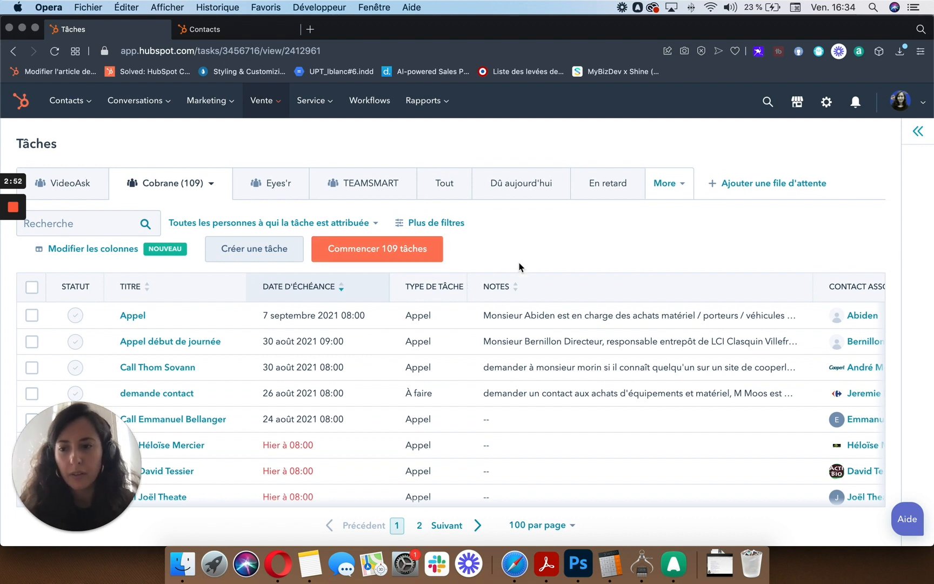
left_click(421, 259)
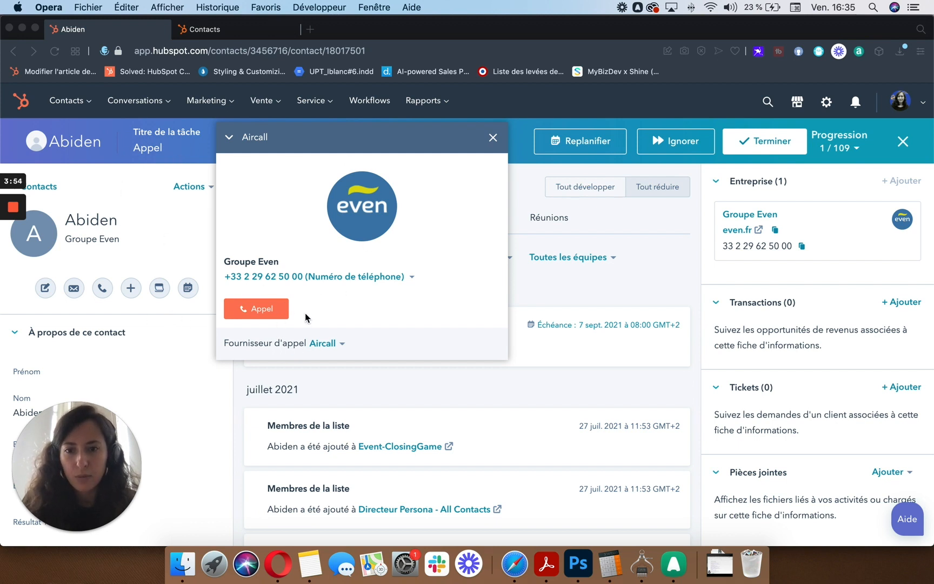
left_click(343, 347)
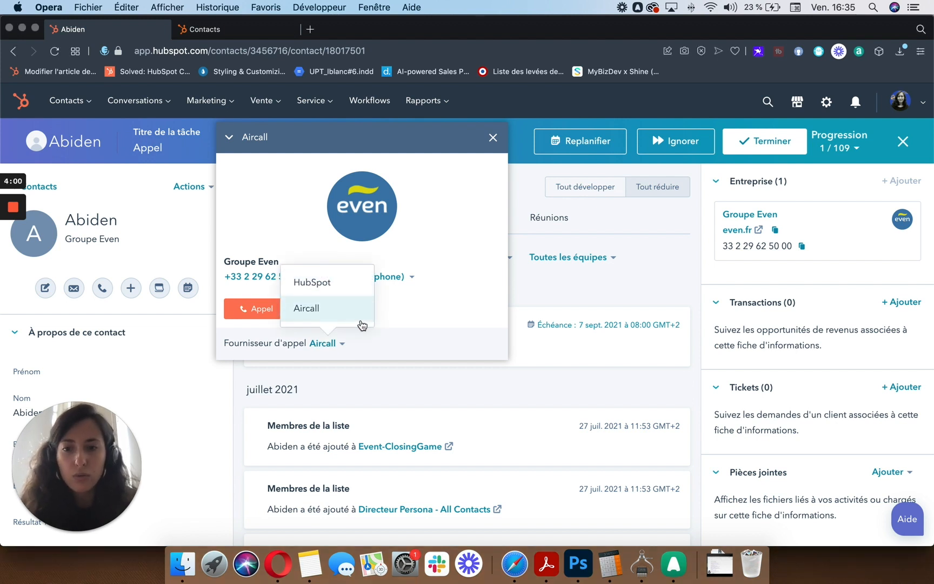
left_click(384, 320)
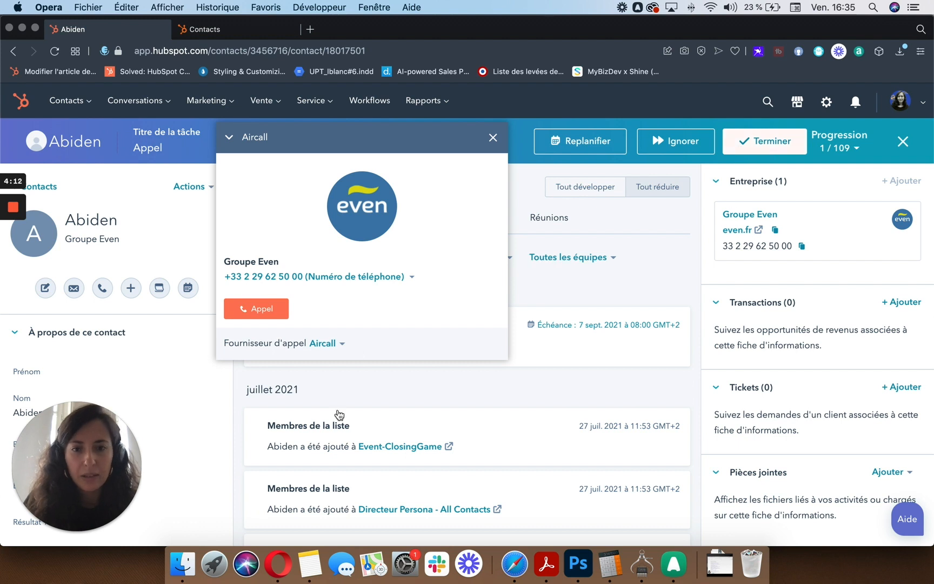
- Start a follow-up task on the contact record, titled "Relancer call" plus the contact's name, and dismiss the Aircall window
left_click(159, 289)
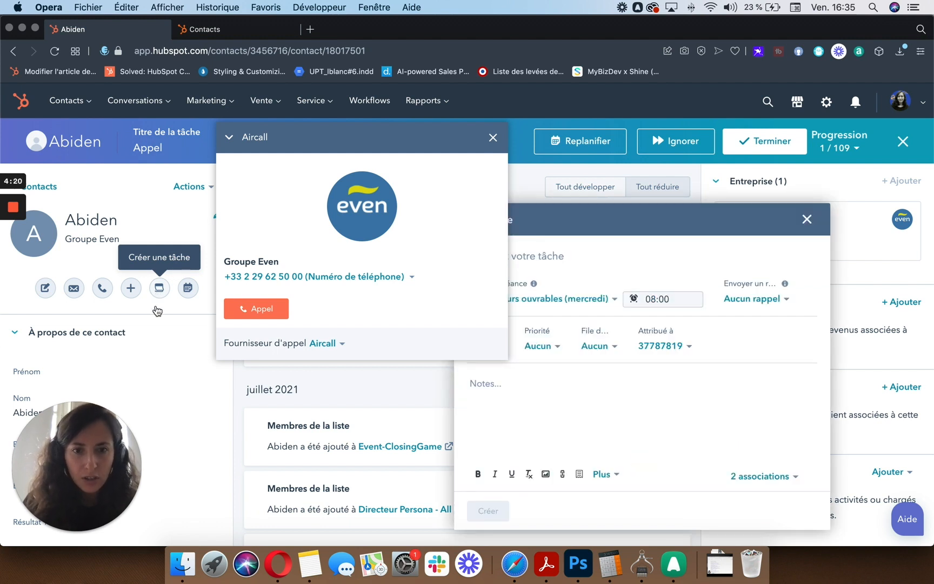
left_click(492, 137)
left_click(522, 255)
type("R")
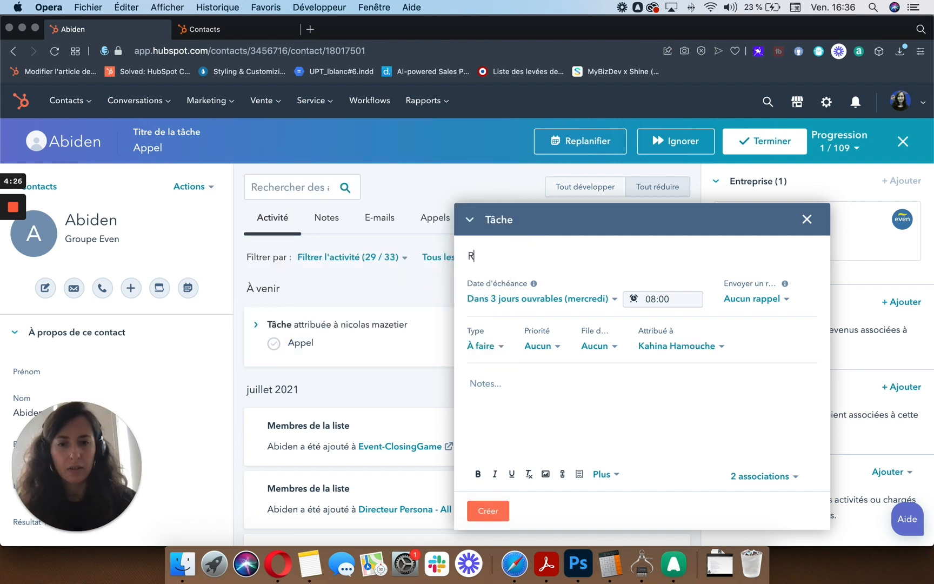
type("elance")
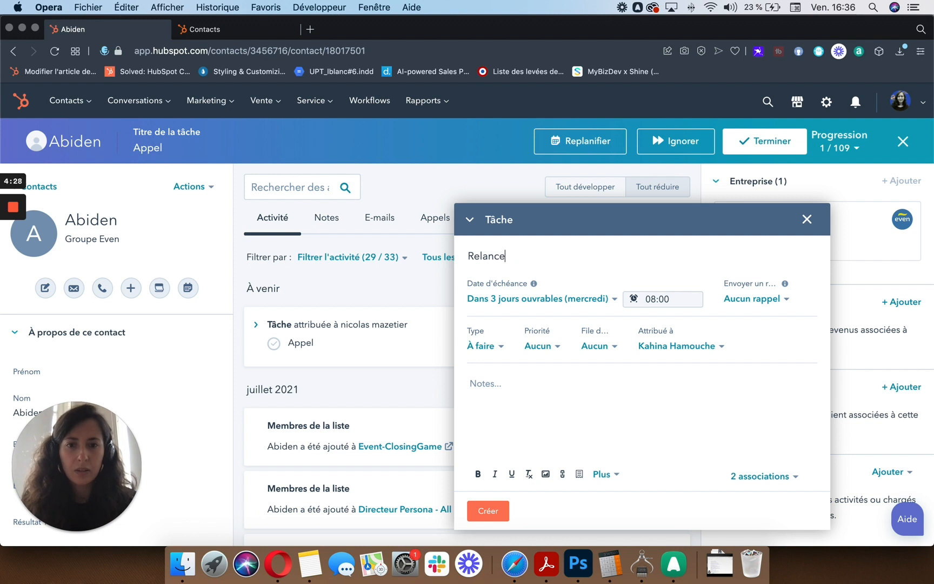
type("r")
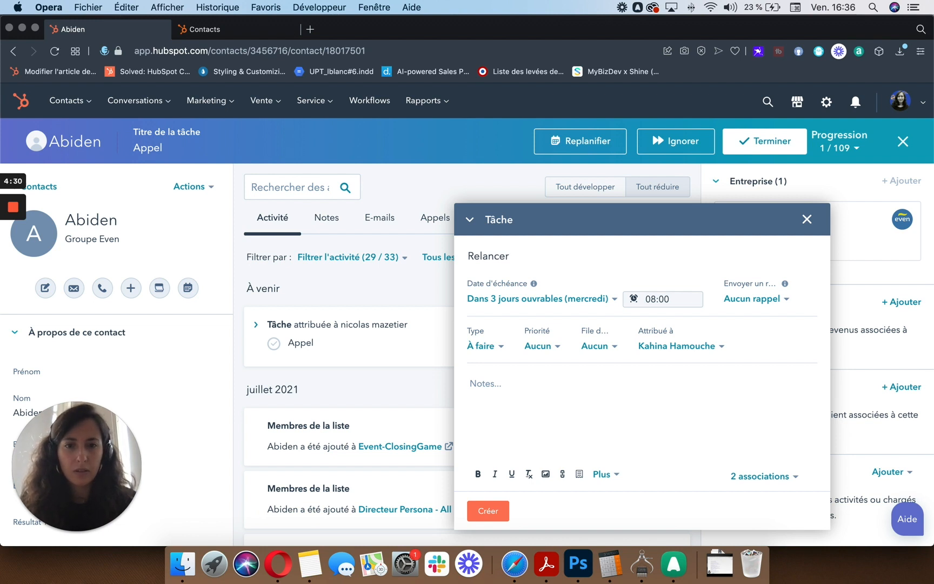
type(" call Abiden")
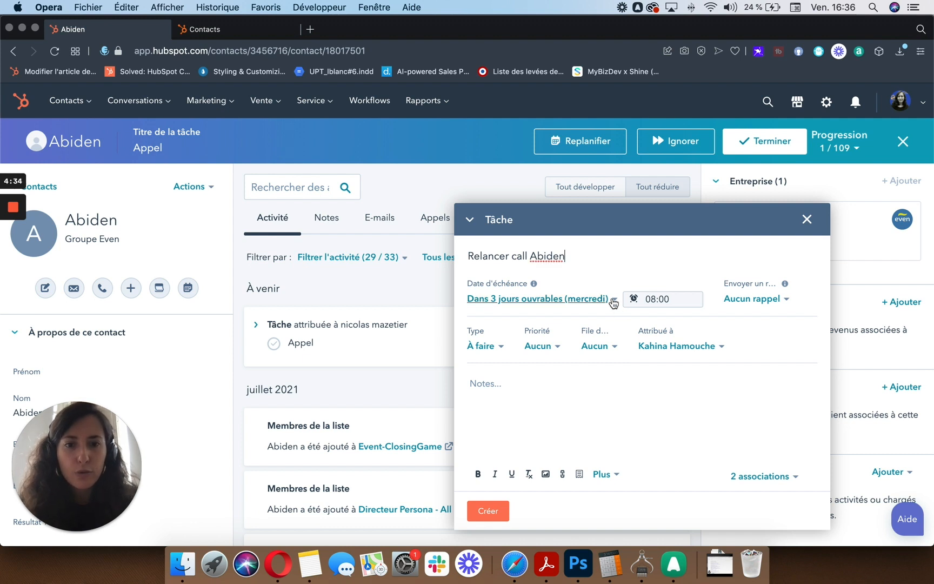
- Set the follow-up task's due date to the custom date 31/08/2021 at 13:00
left_click(613, 301)
scroll(578, 402, "down", 3)
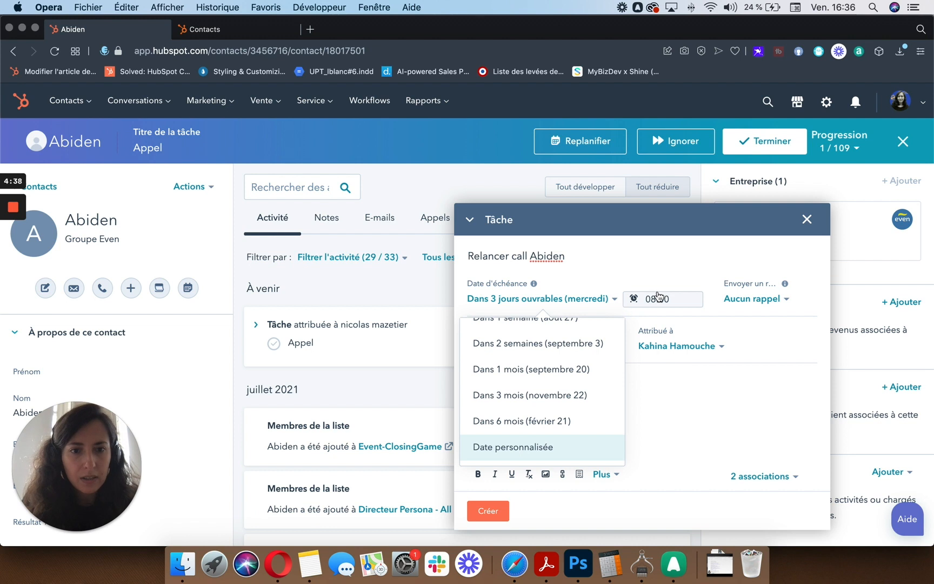
left_click(513, 446)
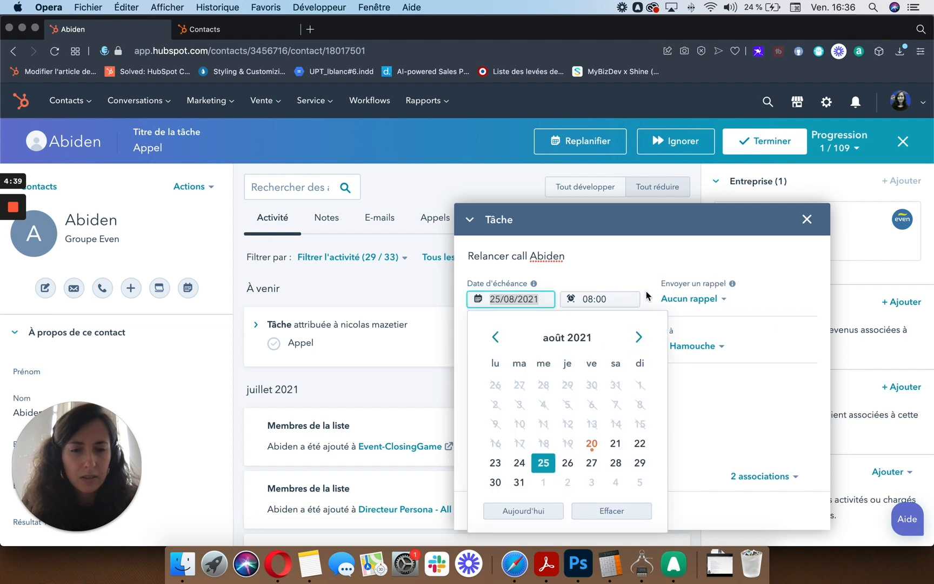
left_click(518, 482)
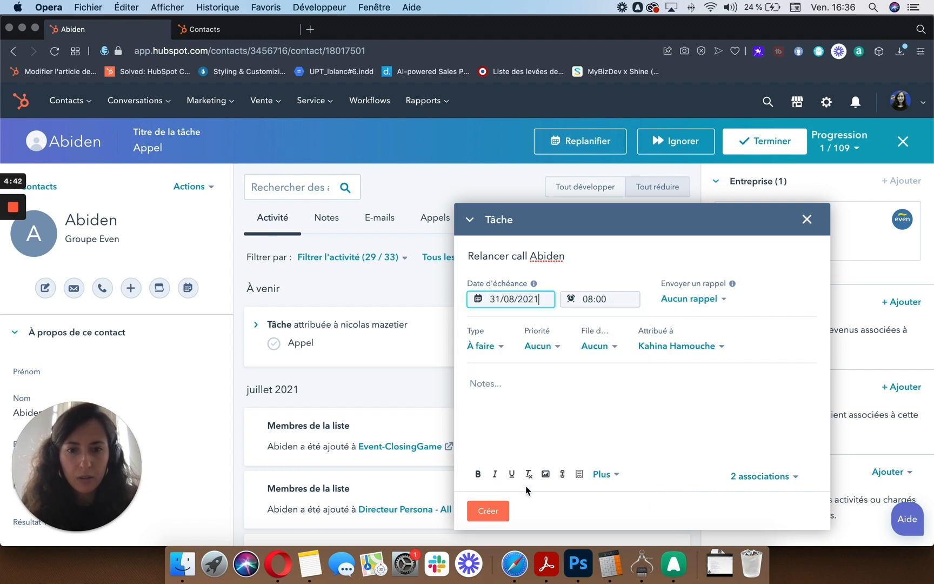
left_click(601, 300)
scroll(592, 379, "down", 10)
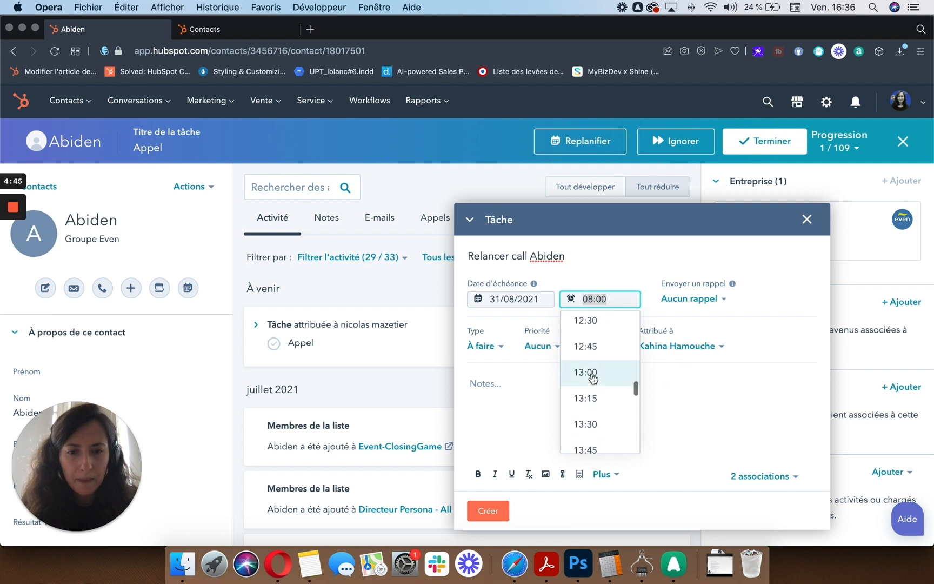
left_click(592, 376)
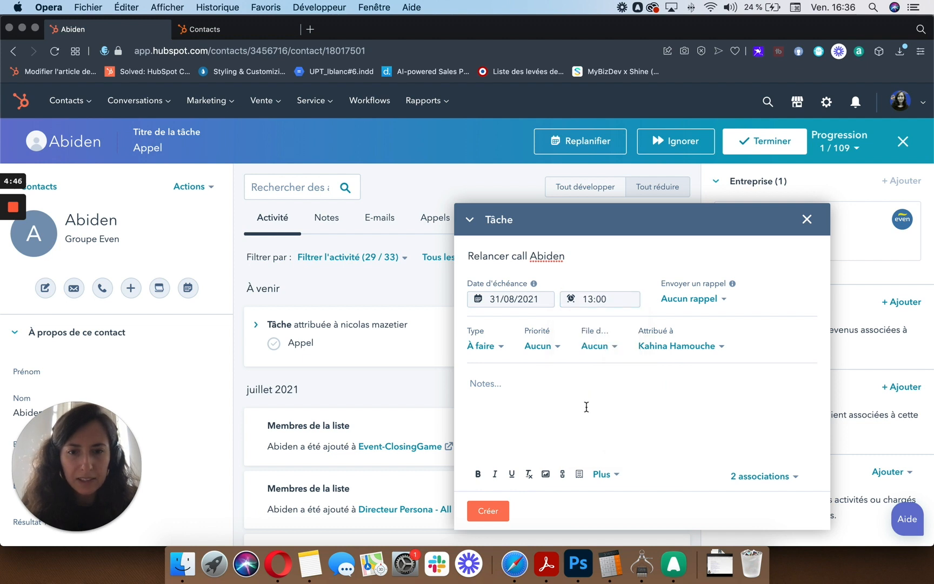
- Set the task's type to Appel, priority to Élevé and queue to Cobrane, and close the form without creating it
left_click(495, 346)
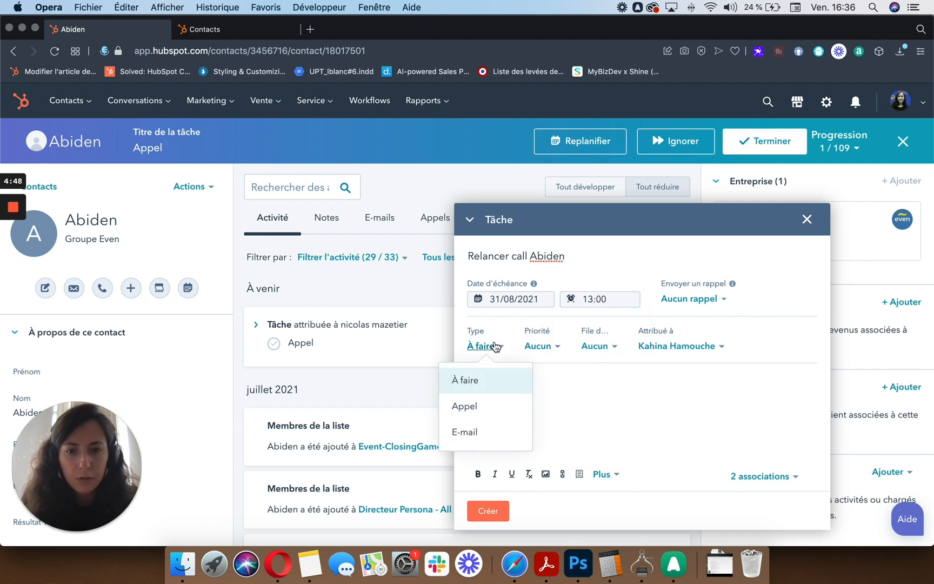
left_click(465, 406)
left_click(555, 351)
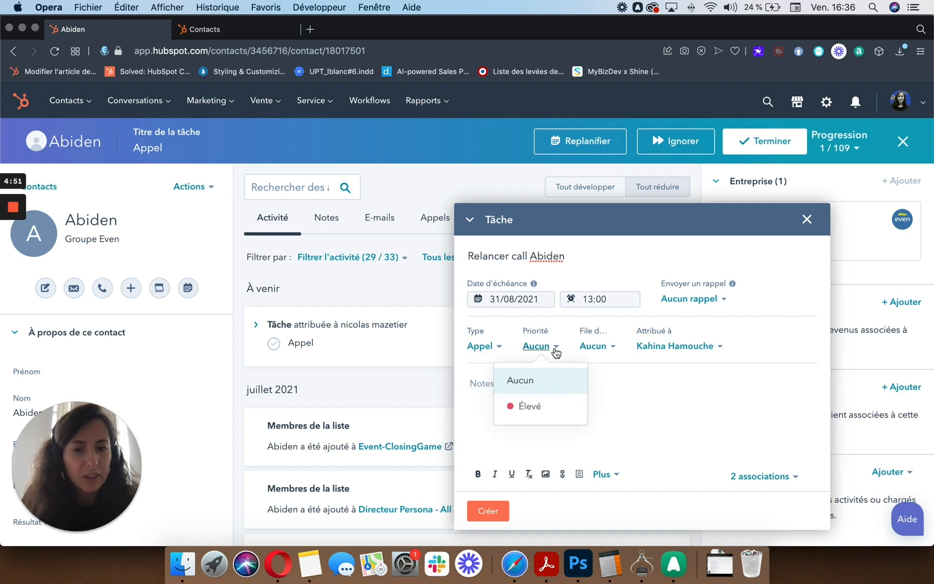
left_click(532, 405)
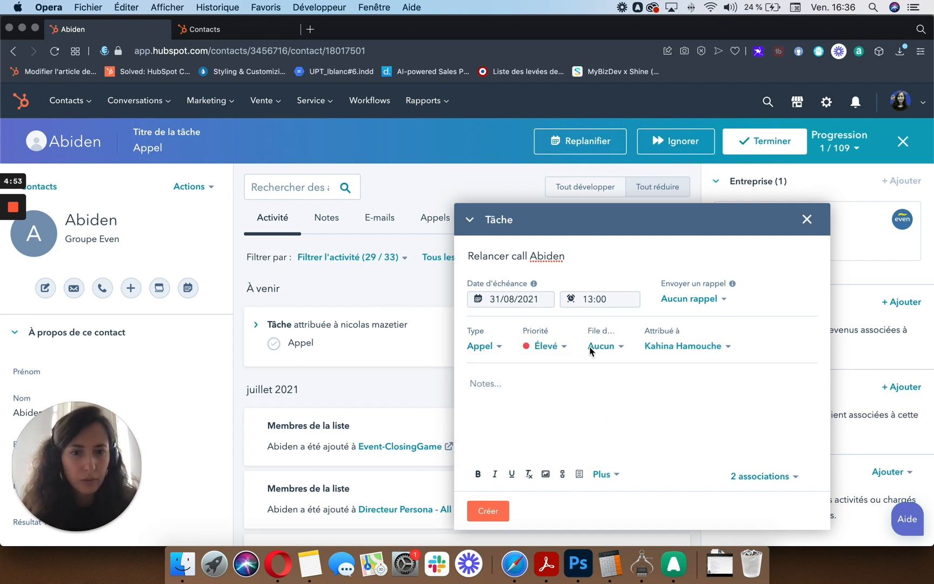
left_click(621, 353)
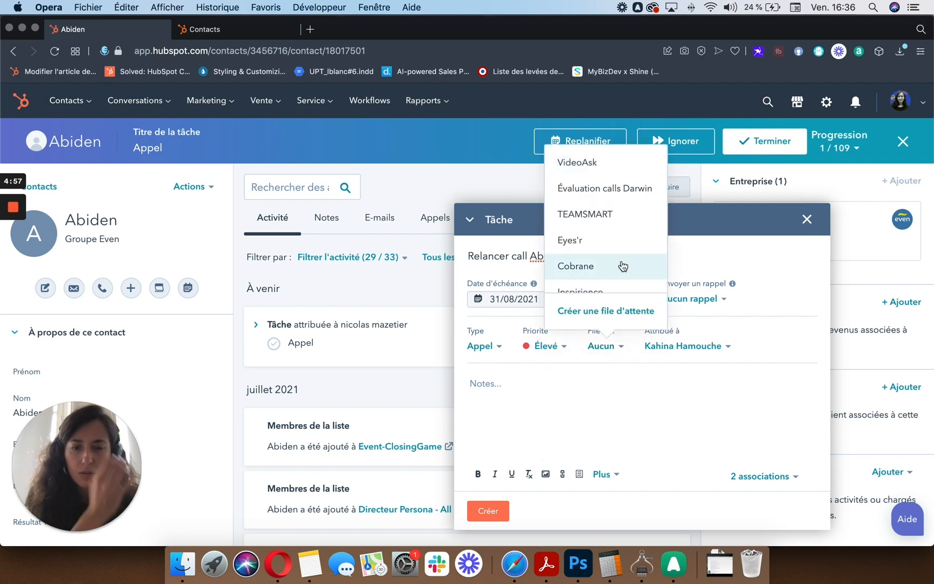
scroll(622, 266, "down", 1)
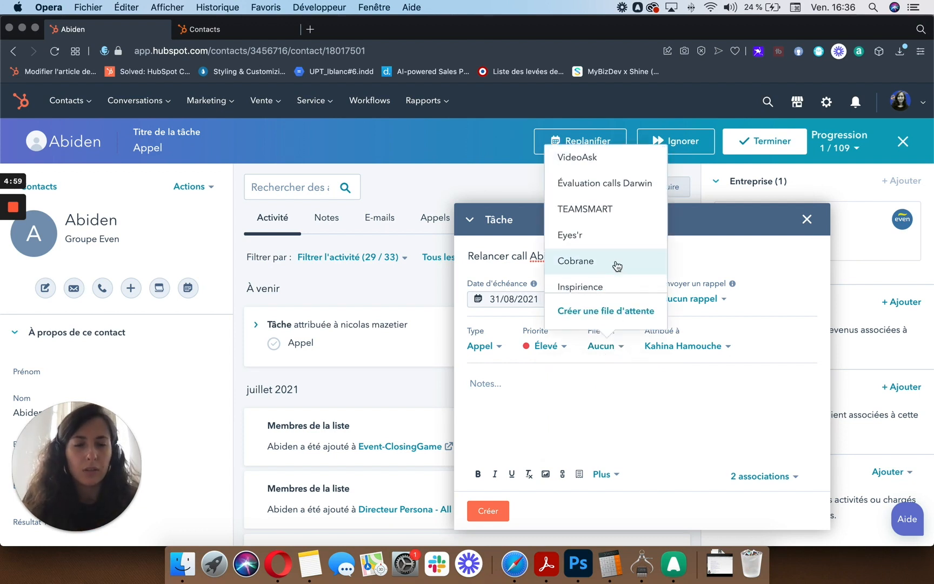
left_click(617, 263)
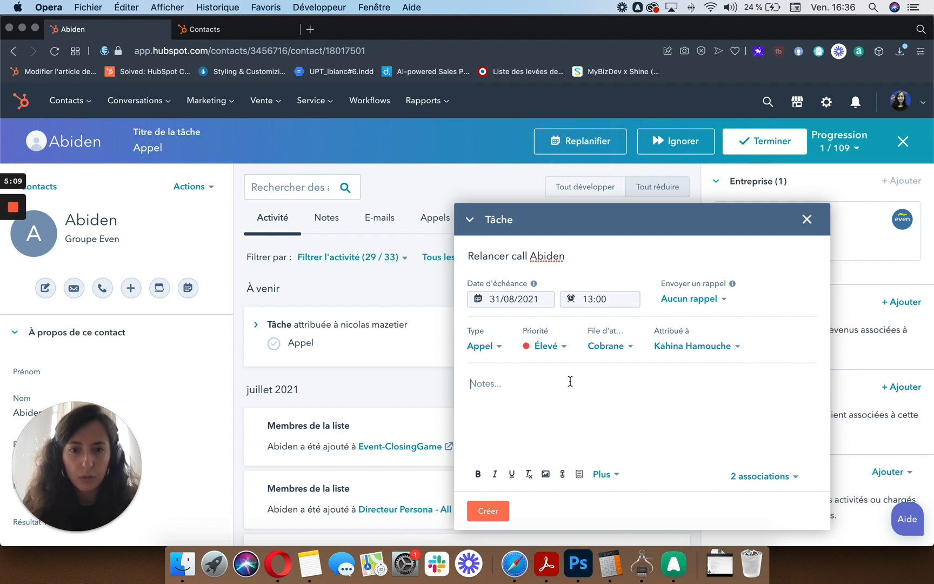
left_click(807, 220)
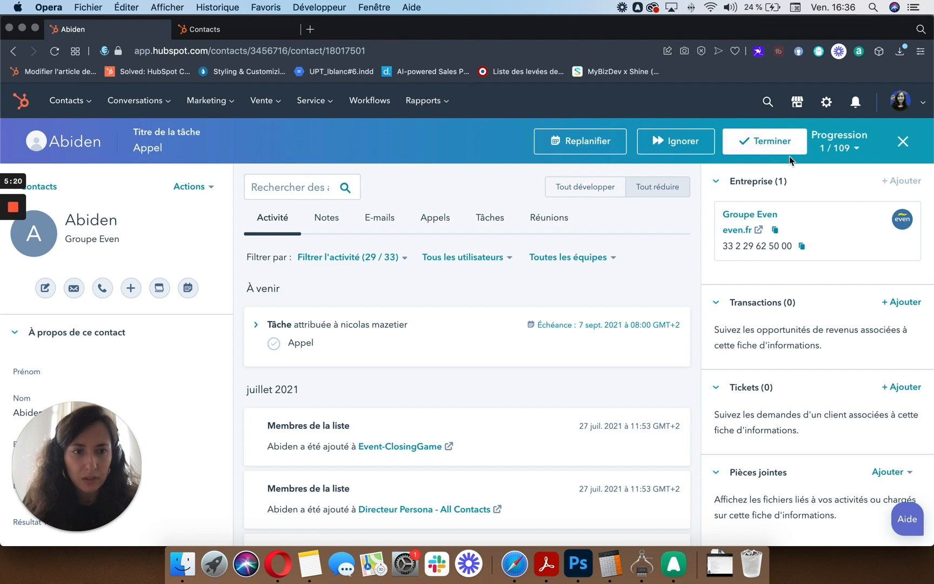
- Ignore the current tasks in the Cobrane queue to advance to the following contacts
left_click(710, 151)
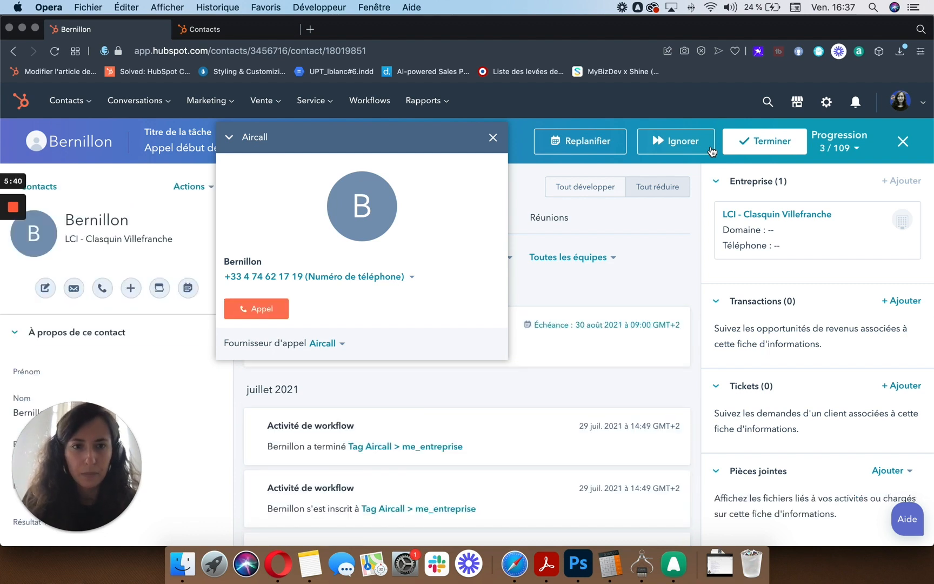
left_click(711, 151)
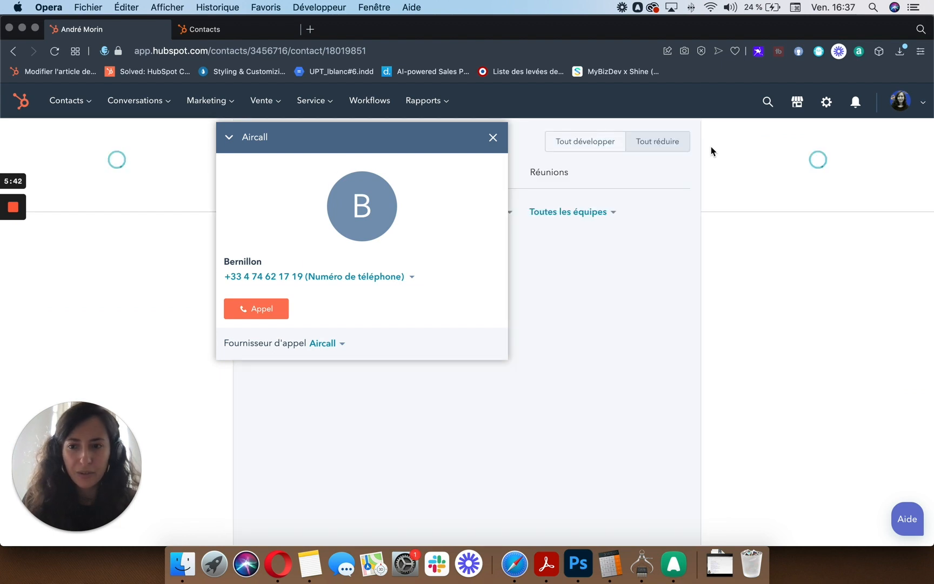